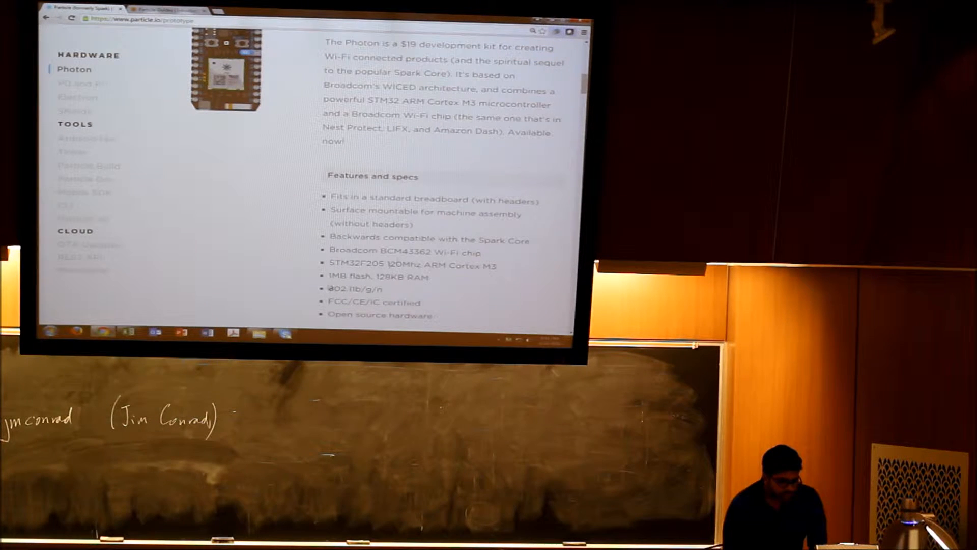
Clear the text highlight and switch to the Particle Guides documentation tab.
click(387, 290)
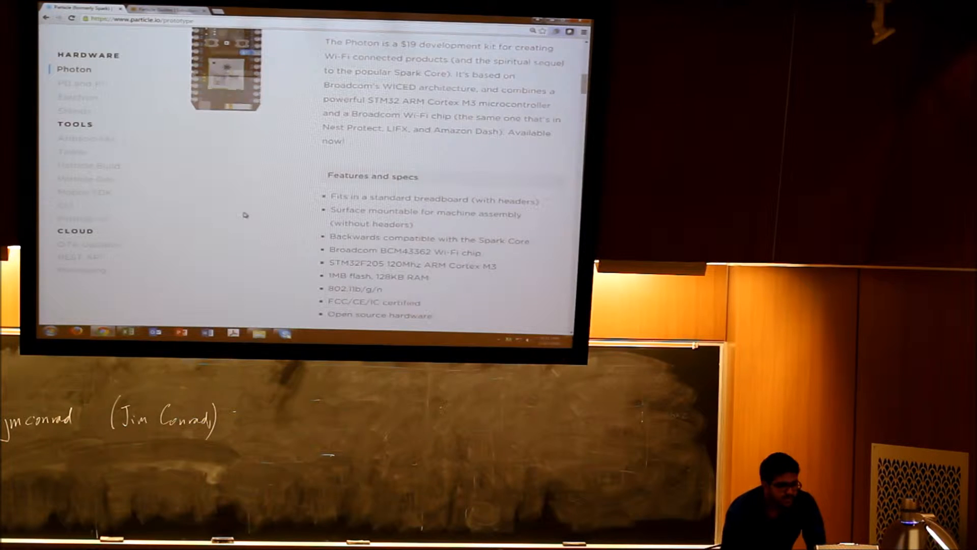
scroll(245, 215, up, 3)
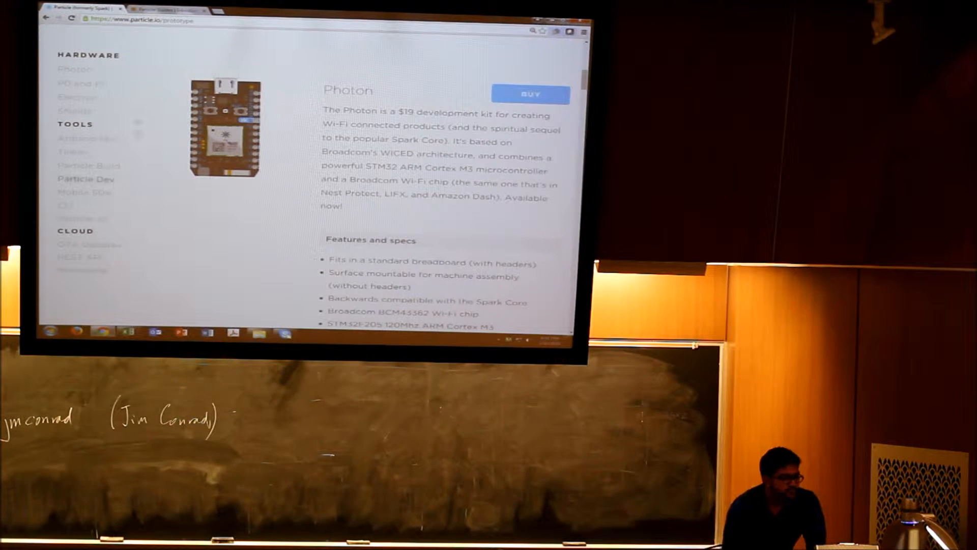
click(148, 11)
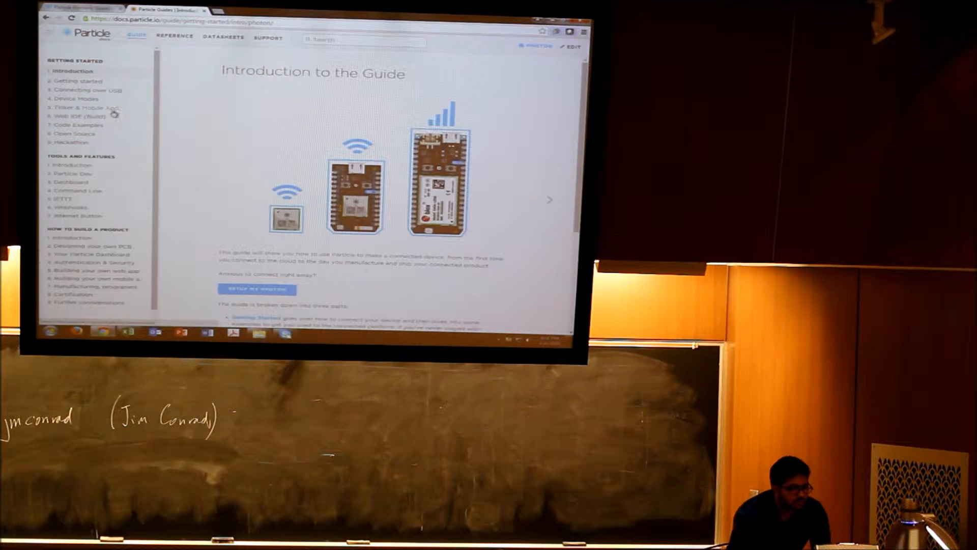
Open the Tinker & Mobile App guide from the left sidebar.
click(77, 108)
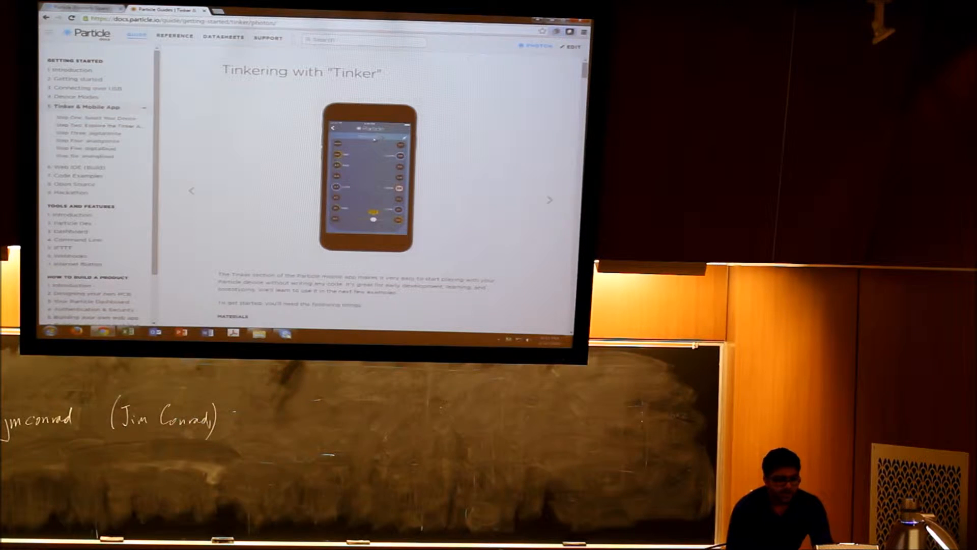
scroll(373, 140, down, 3)
scroll(373, 139, down, 2)
scroll(373, 139, up, 3)
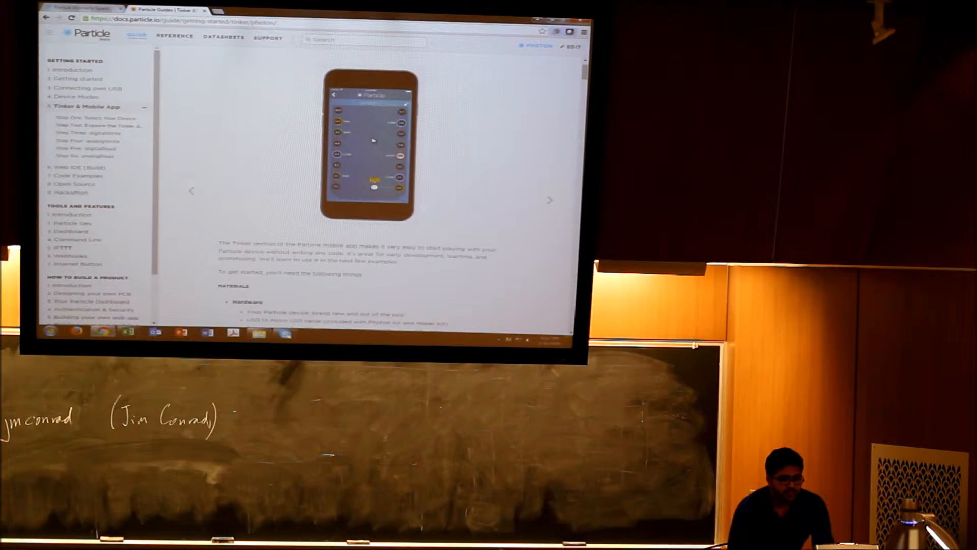
scroll(372, 139, up, 2)
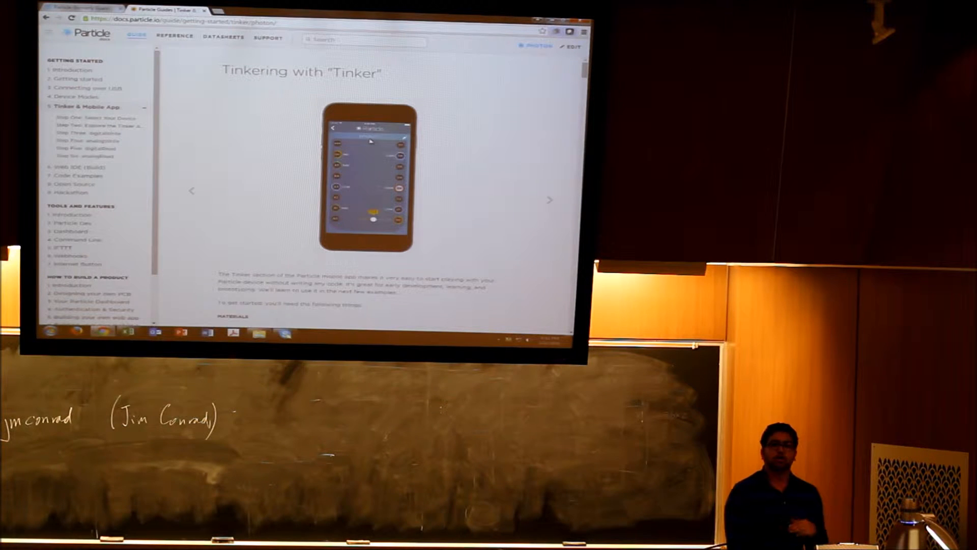
scroll(365, 147, down, 3)
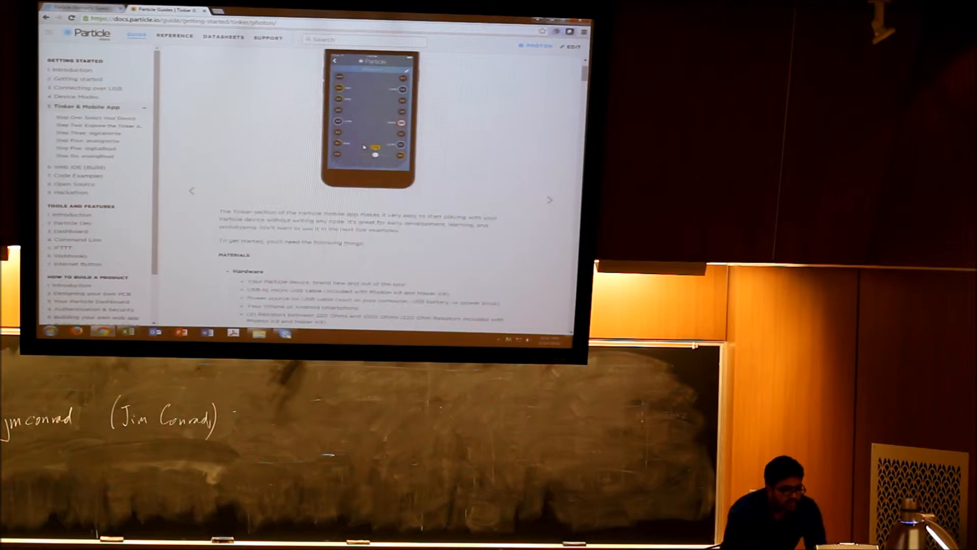
scroll(366, 146, down, 3)
scroll(366, 147, down, 3)
scroll(365, 147, down, 2)
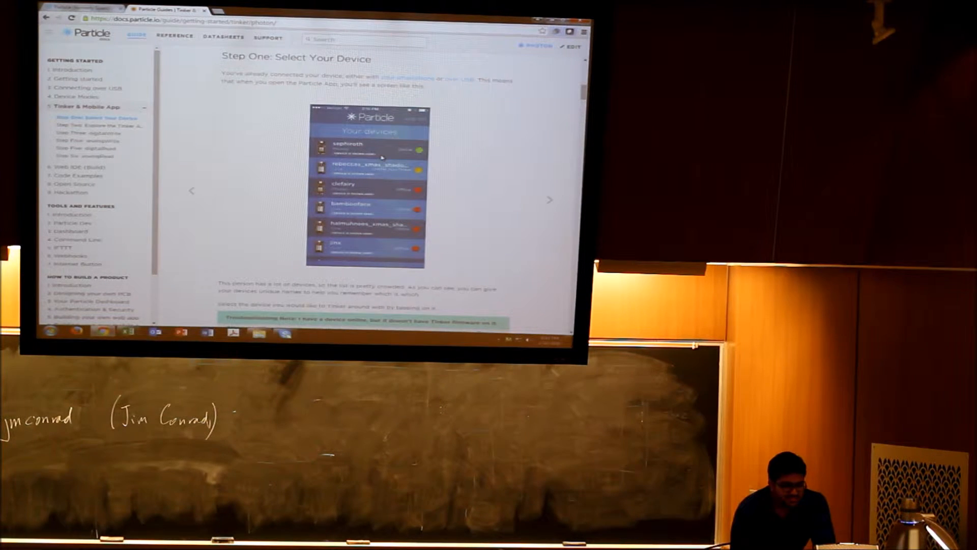
scroll(381, 157, down, 1)
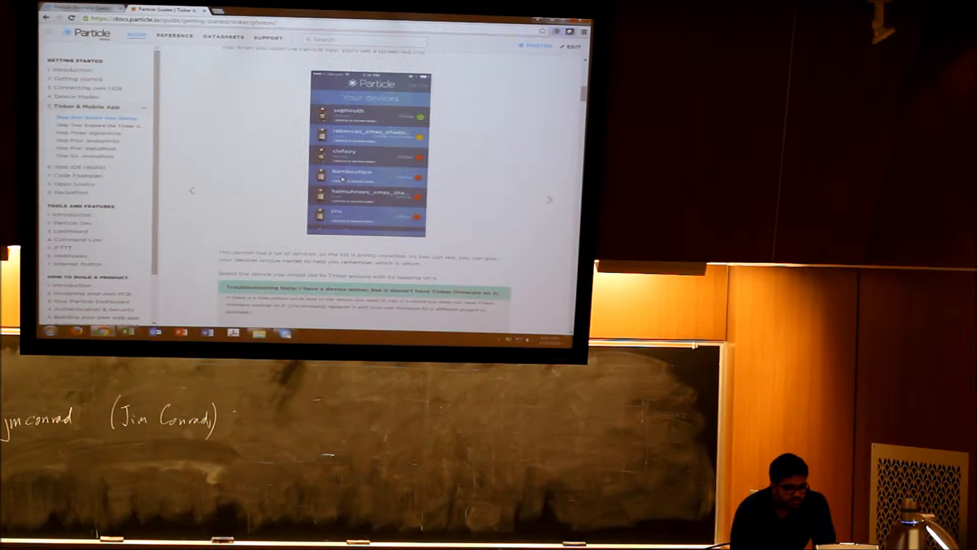
scroll(390, 177, down, 3)
scroll(390, 176, down, 2)
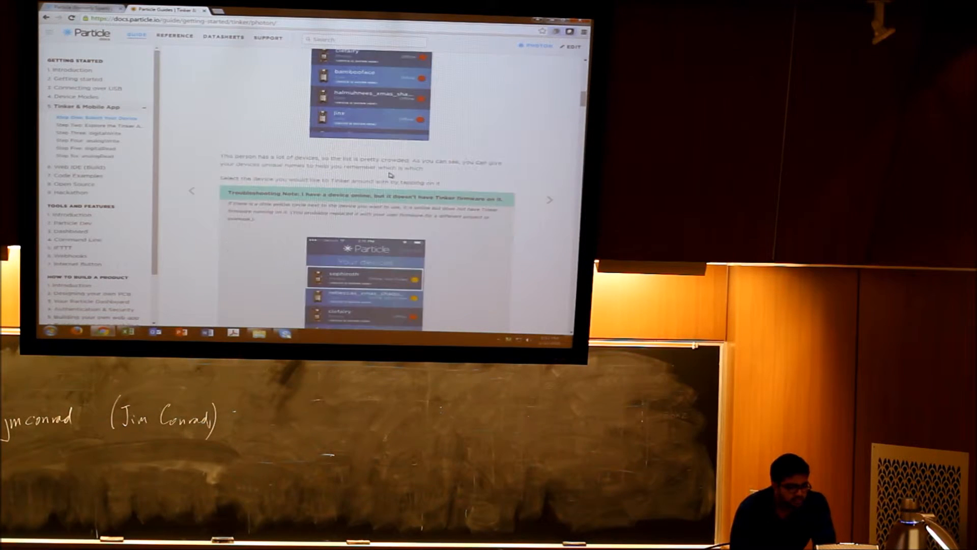
scroll(391, 176, down, 2)
scroll(390, 176, down, 3)
scroll(390, 177, down, 3)
scroll(390, 176, down, 2)
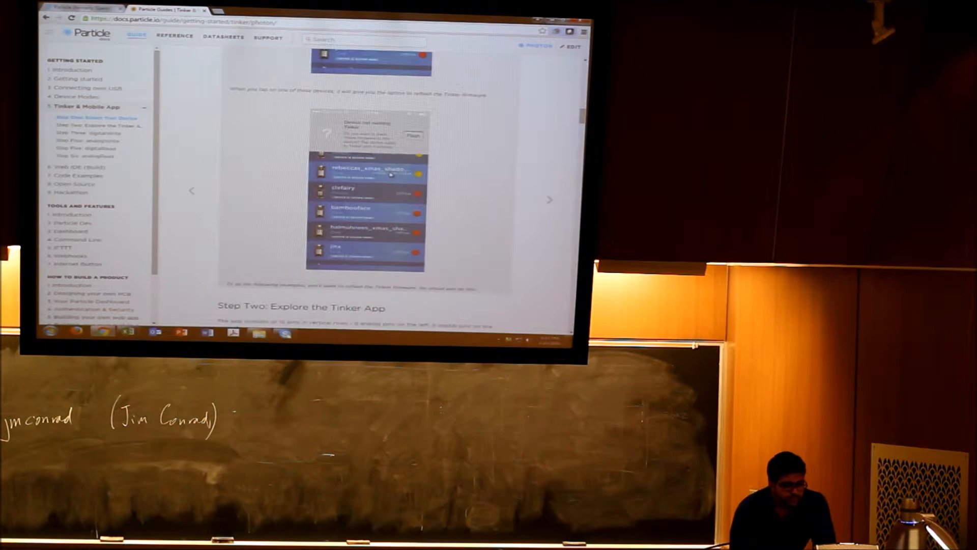
scroll(391, 177, down, 2)
scroll(390, 177, down, 2)
scroll(390, 176, down, 3)
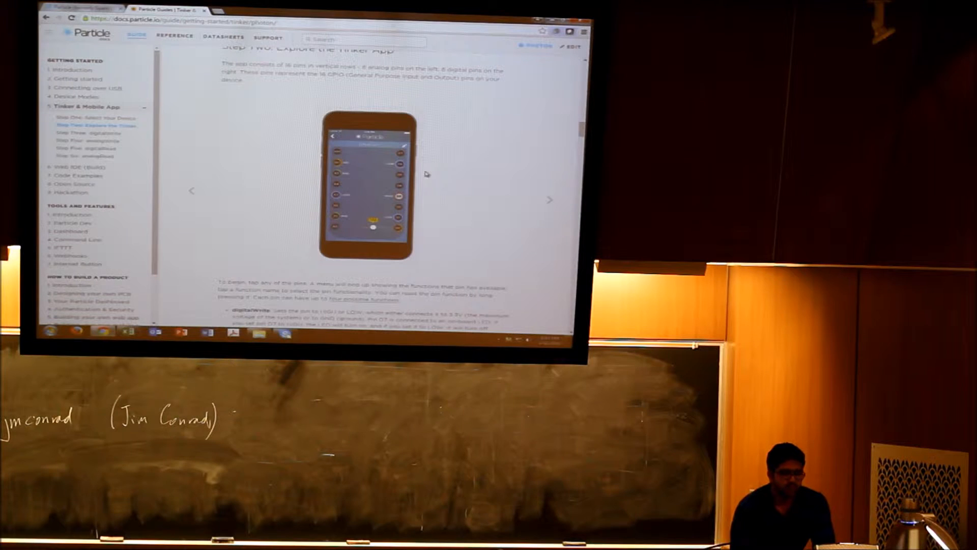
scroll(427, 175, down, 2)
scroll(427, 175, down, 3)
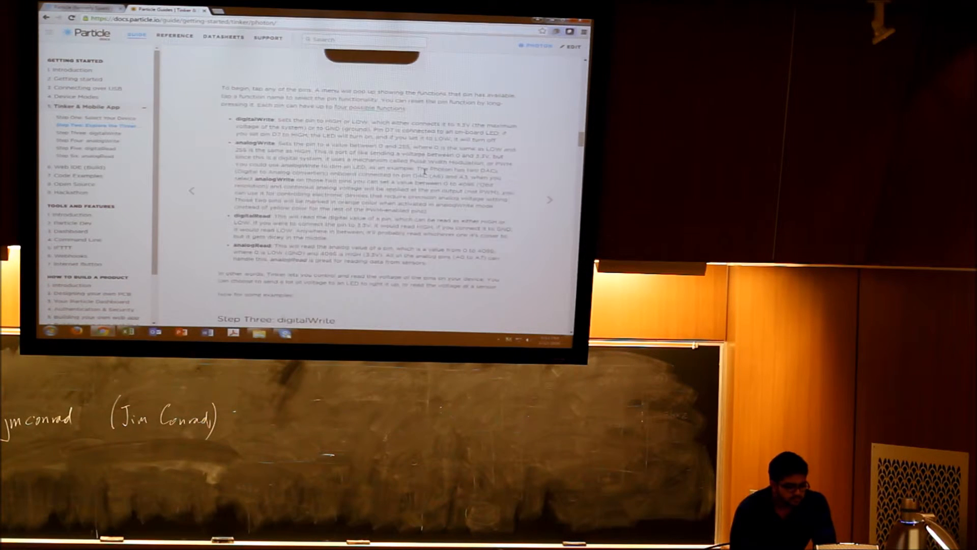
scroll(425, 171, down, 3)
scroll(425, 172, up, 3)
scroll(412, 177, up, 2)
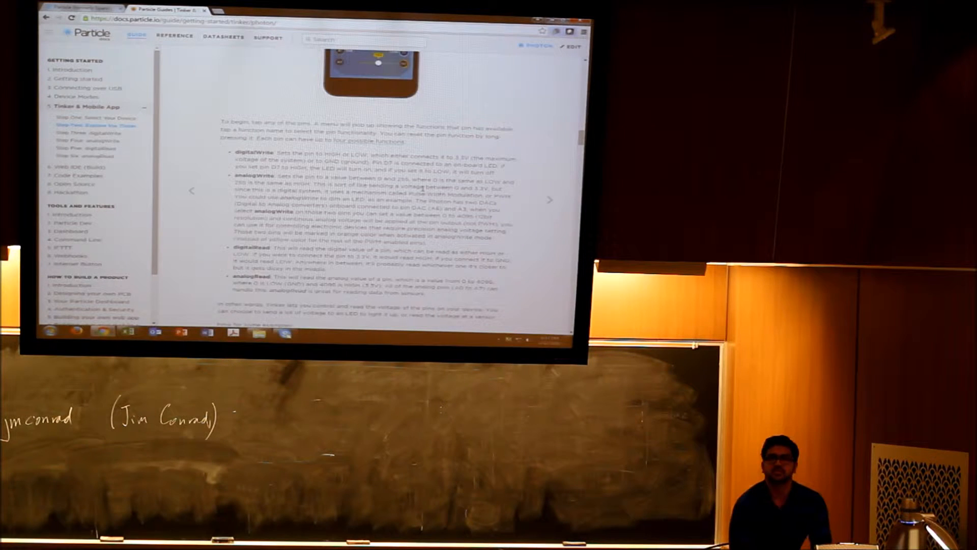
scroll(418, 187, down, 4)
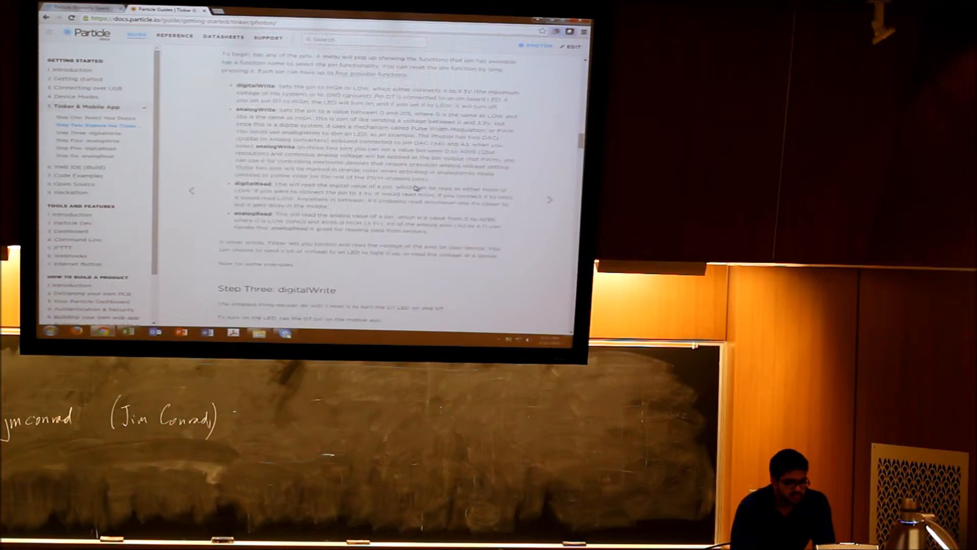
scroll(418, 187, down, 4)
scroll(418, 187, down, 4)
scroll(452, 185, down, 3)
scroll(452, 185, down, 2)
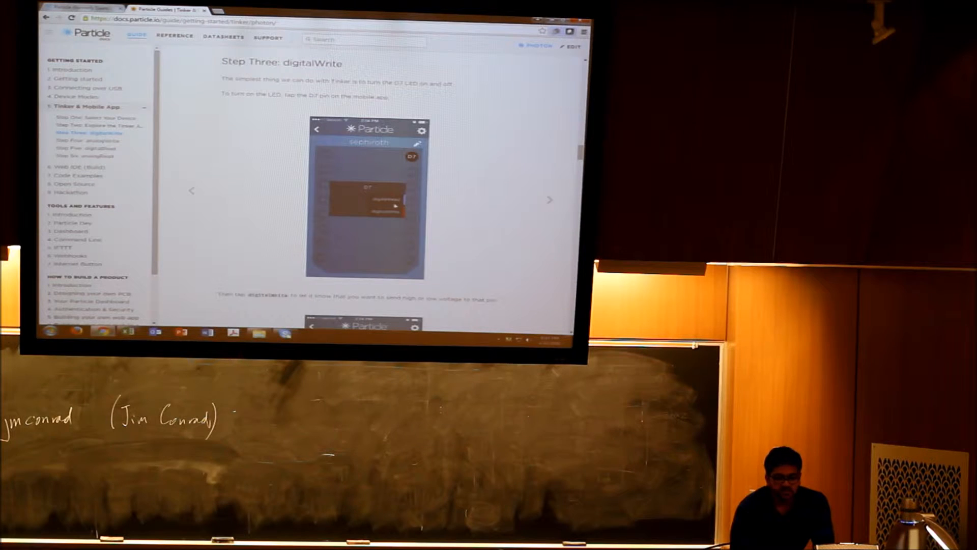
scroll(394, 205, down, 3)
scroll(394, 205, down, 2)
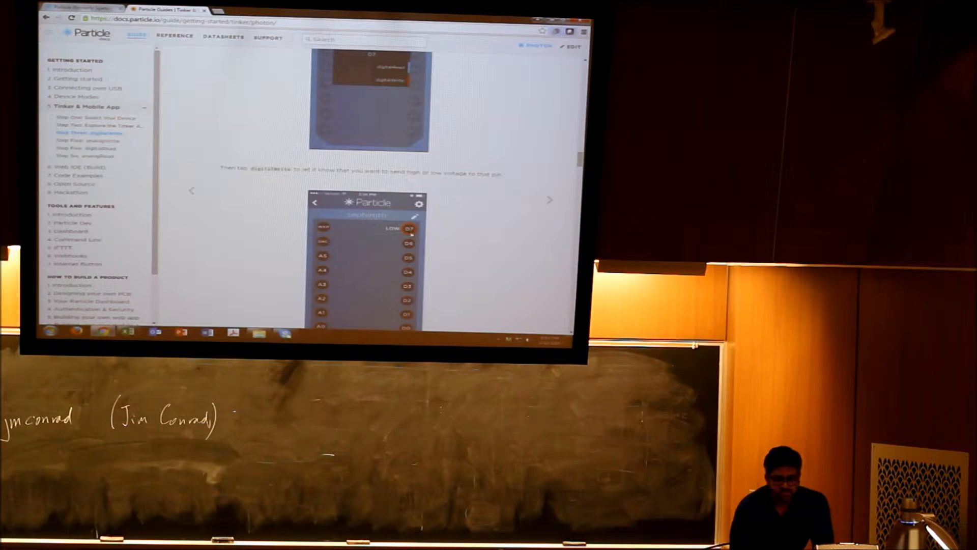
scroll(413, 230, down, 2)
scroll(394, 164, down, 3)
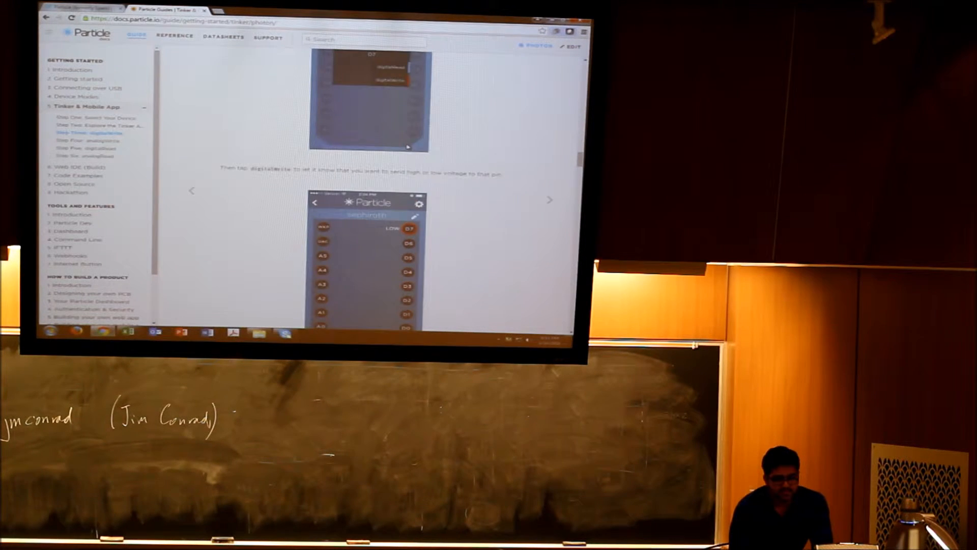
scroll(394, 164, down, 3)
scroll(394, 164, down, 3)
scroll(407, 146, down, 3)
scroll(407, 145, down, 3)
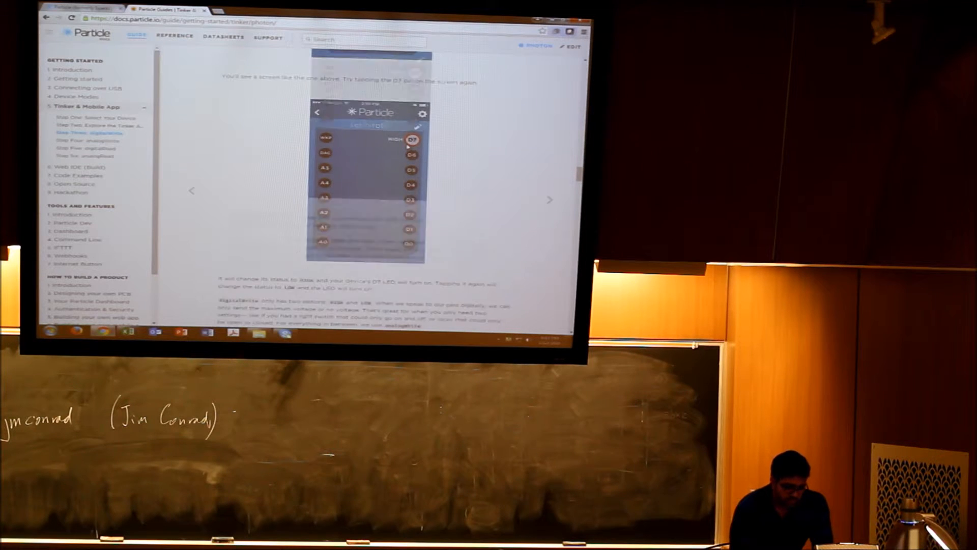
scroll(408, 146, down, 3)
scroll(407, 146, down, 3)
scroll(408, 145, down, 3)
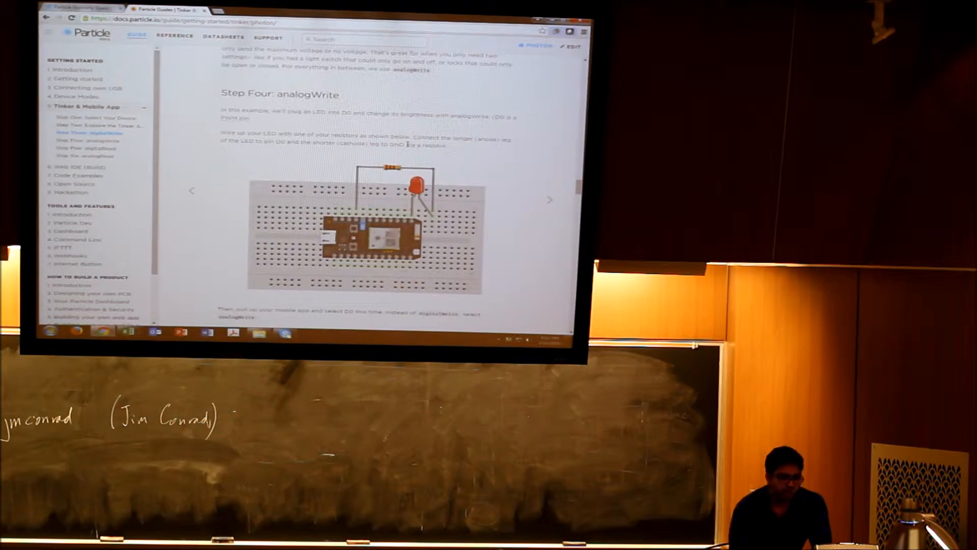
scroll(409, 145, down, 4)
scroll(409, 145, down, 4)
scroll(409, 146, down, 3)
scroll(408, 146, down, 3)
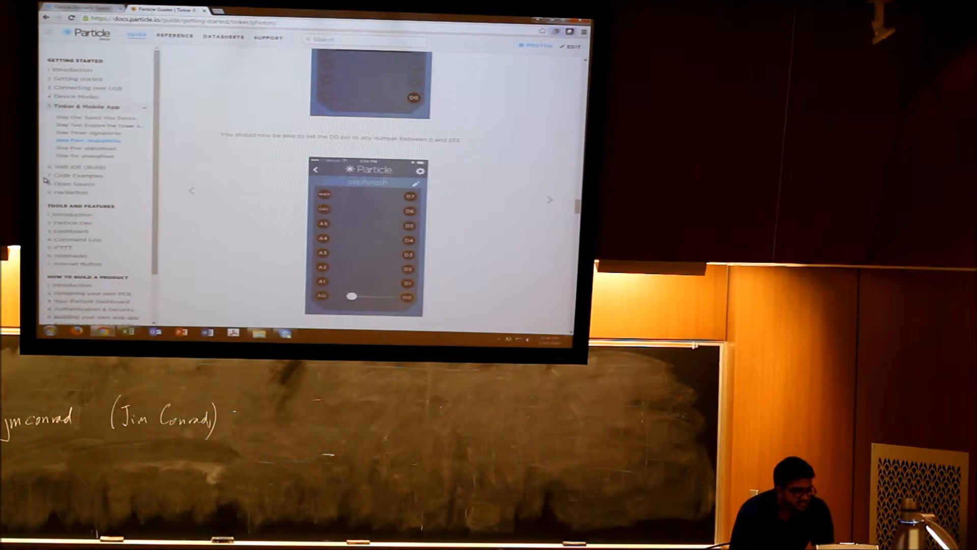
Open the Web IDE (Build) guide and jump back to its Web IDE section.
click(66, 169)
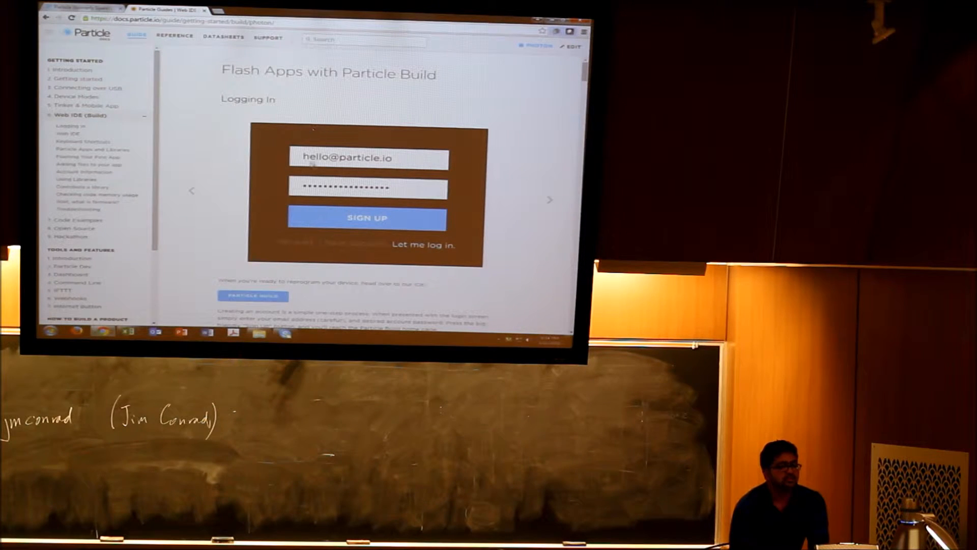
scroll(308, 199, down, 8)
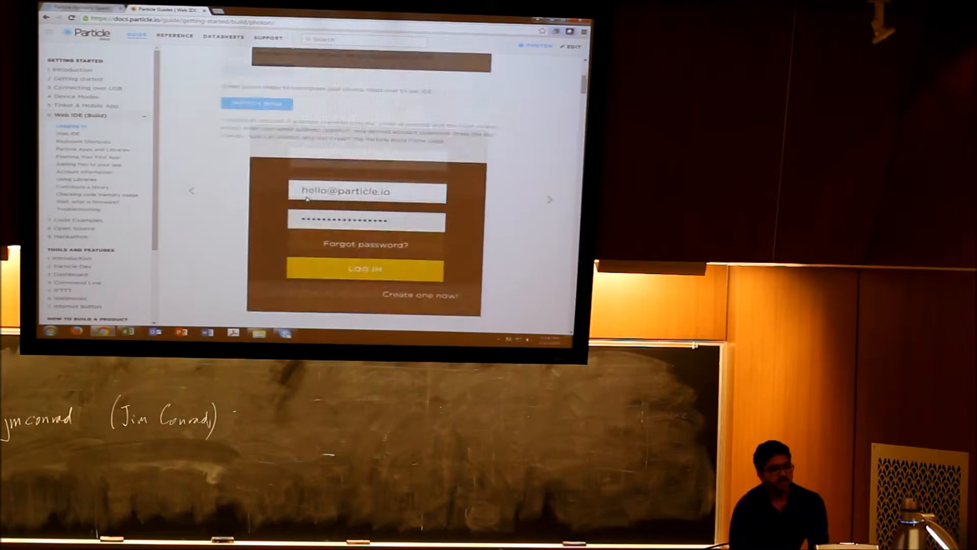
scroll(307, 199, down, 3)
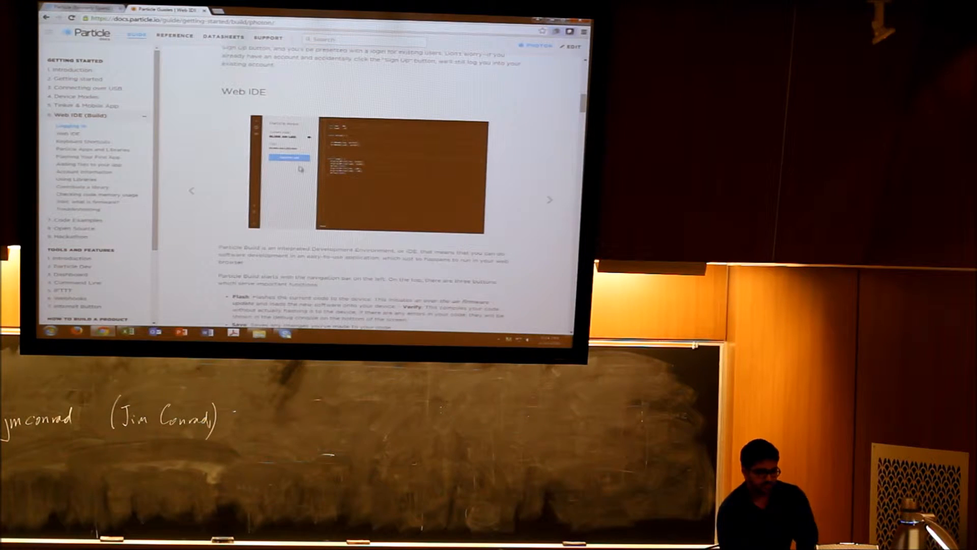
scroll(304, 184, down, 5)
scroll(301, 169, down, 3)
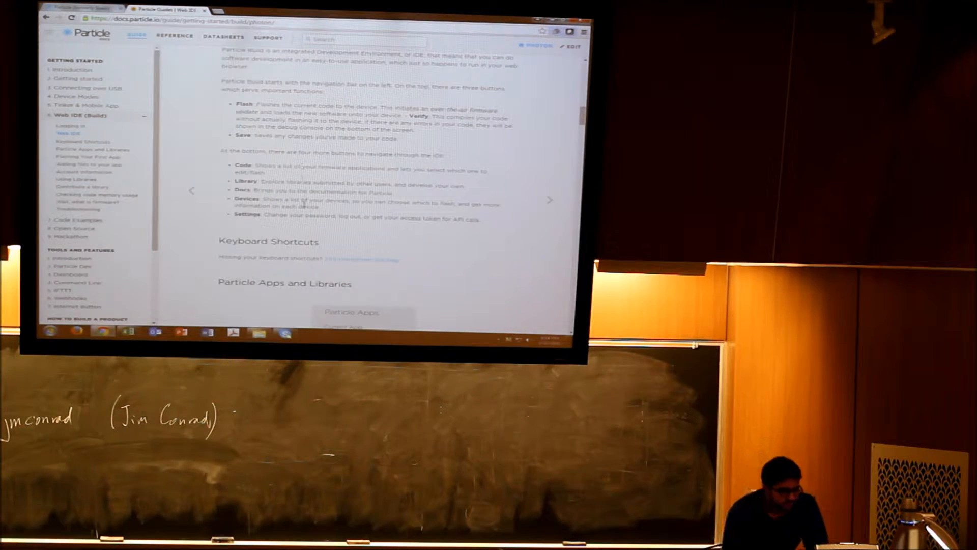
scroll(305, 184, up, 10)
scroll(306, 203, up, 5)
scroll(306, 203, down, 8)
scroll(305, 204, down, 6)
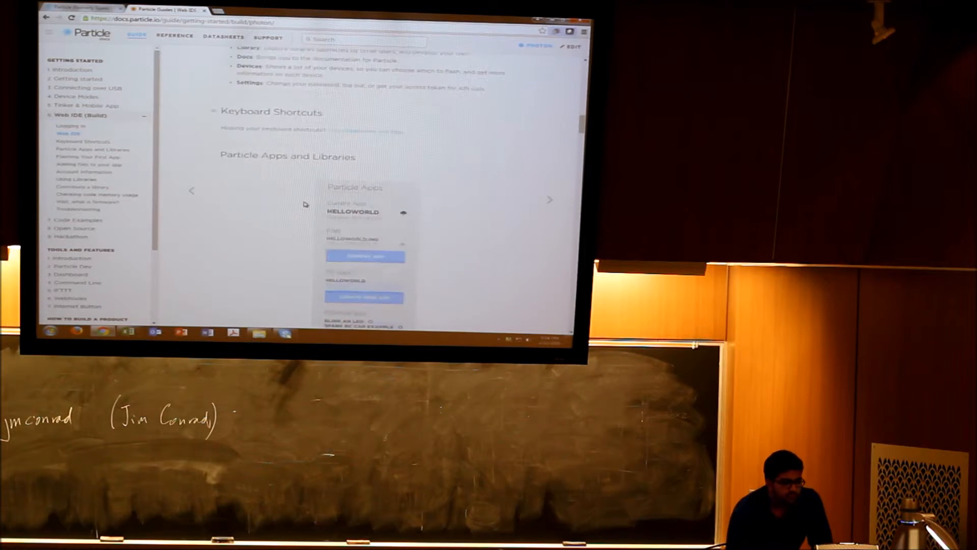
scroll(305, 203, down, 3)
scroll(304, 200, down, 4)
scroll(304, 200, down, 6)
scroll(304, 200, down, 4)
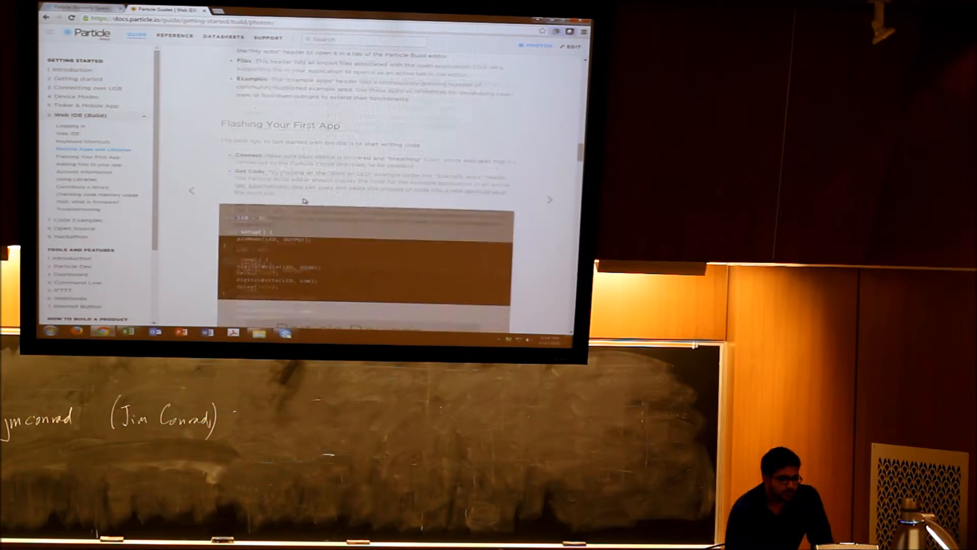
scroll(304, 200, down, 2)
scroll(304, 200, down, 2)
scroll(303, 200, down, 2)
scroll(303, 200, down, 2)
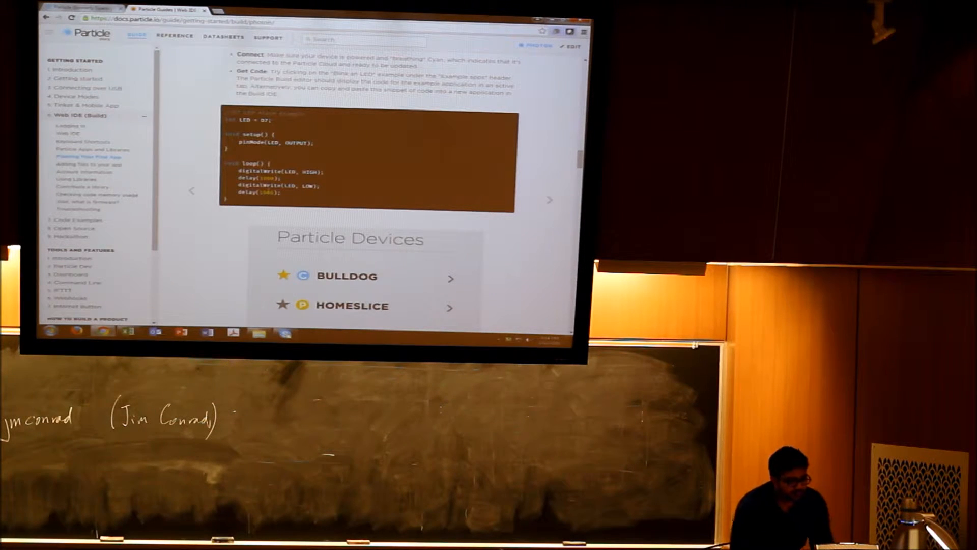
scroll(321, 199, down, 5)
scroll(321, 199, down, 5)
scroll(321, 199, down, 4)
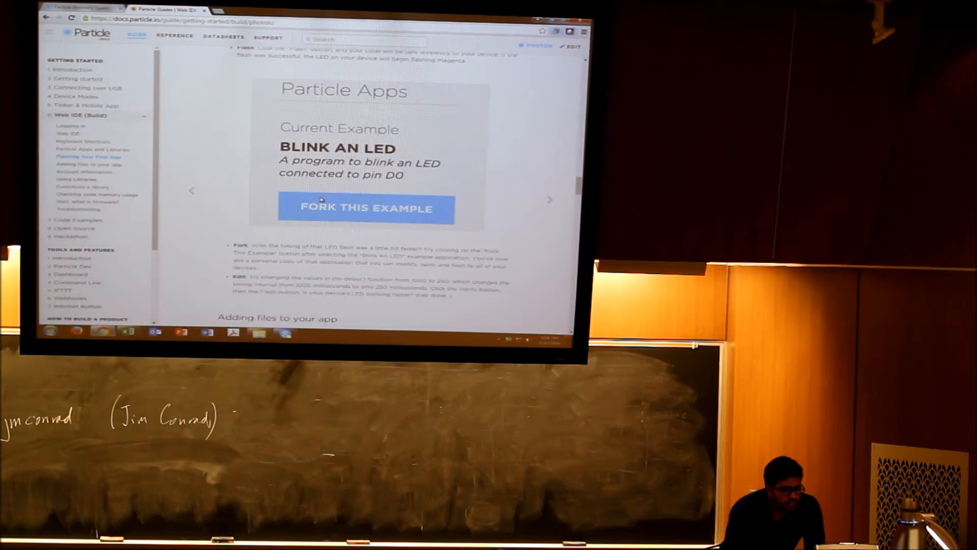
scroll(322, 199, down, 5)
scroll(322, 199, down, 3)
scroll(322, 199, down, 5)
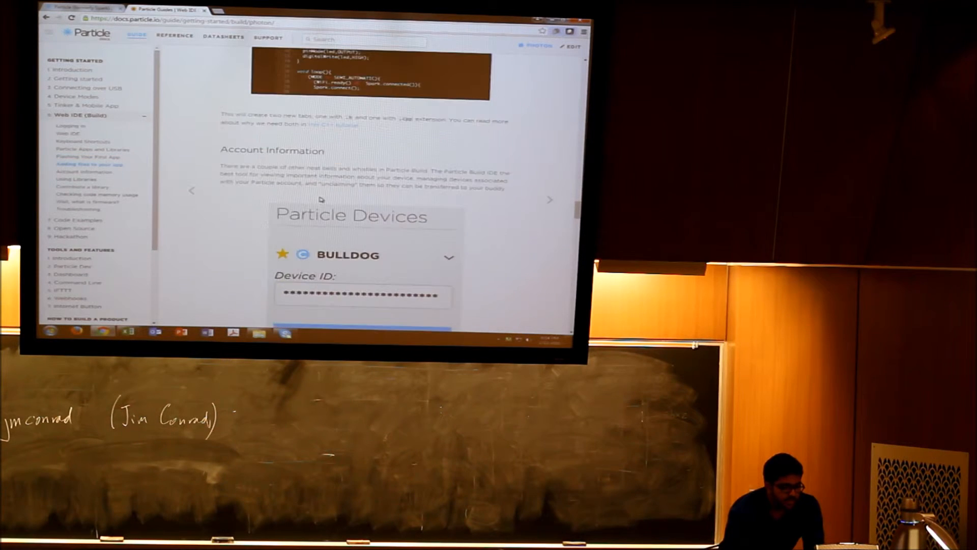
scroll(321, 198, down, 5)
scroll(321, 198, down, 2)
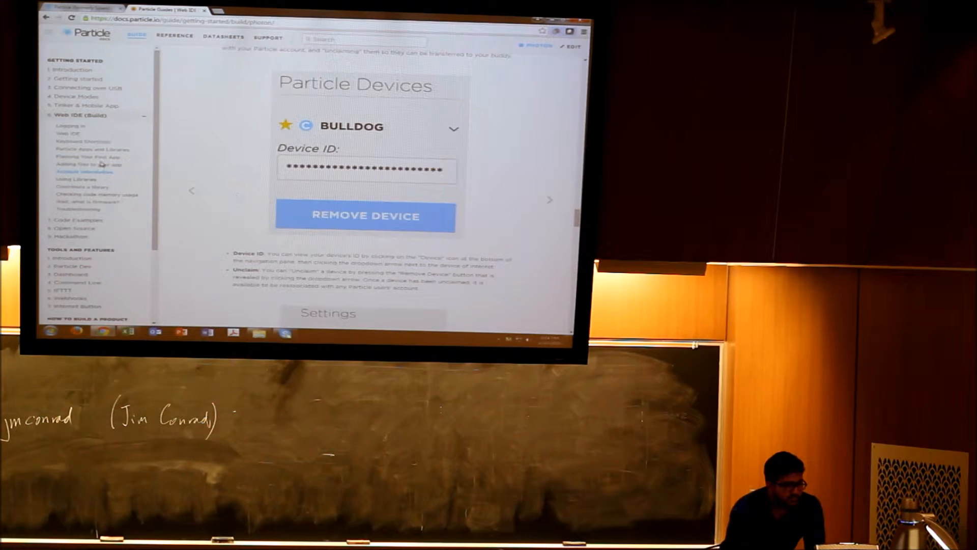
click(71, 133)
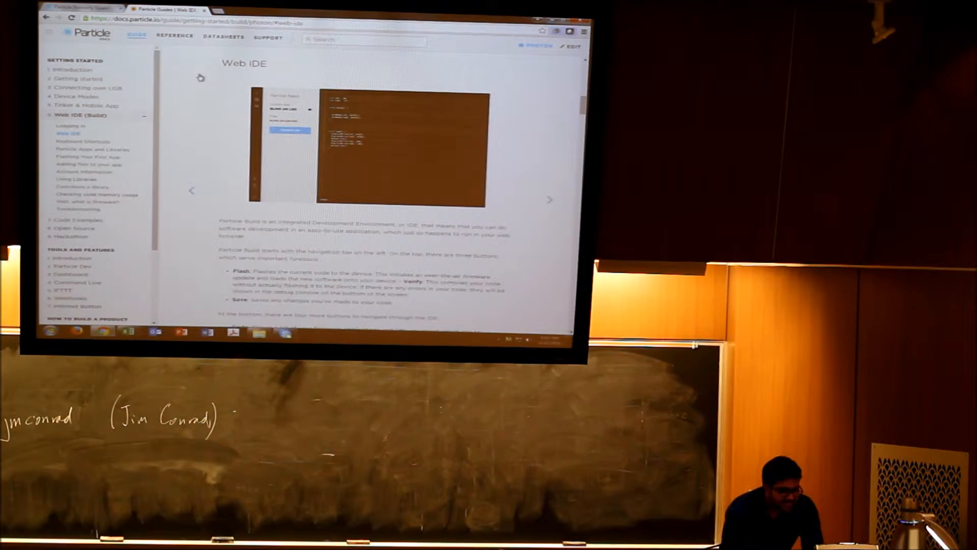
Collapse the Web IDE (Build) subtopics and open the Particle Channel on IFTTT guide.
click(60, 118)
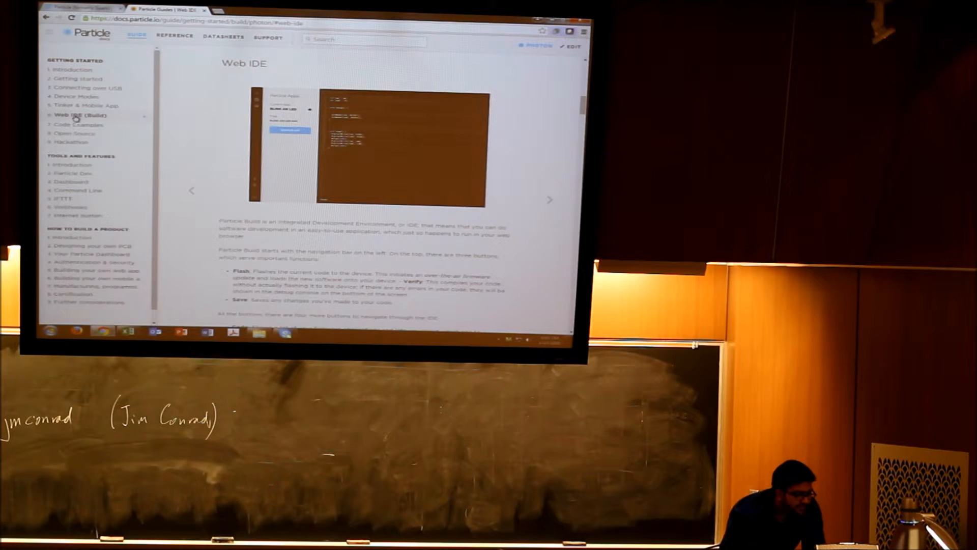
click(69, 199)
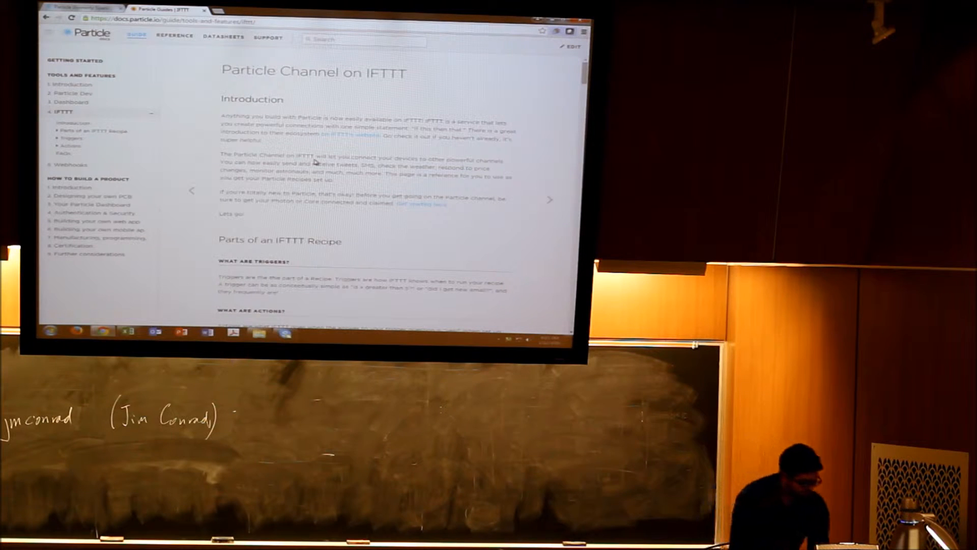
key(ctrl+t)
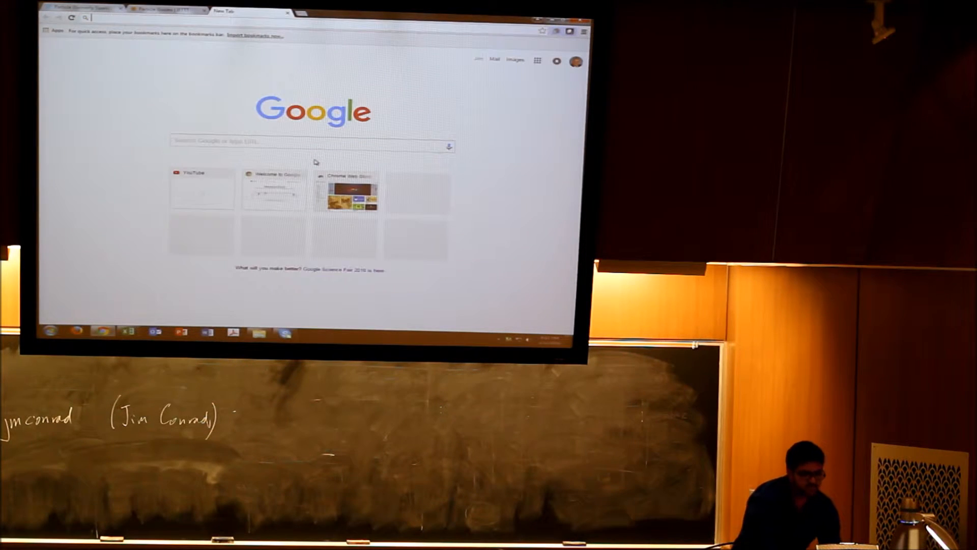
key(ctrl+shift+Tab)
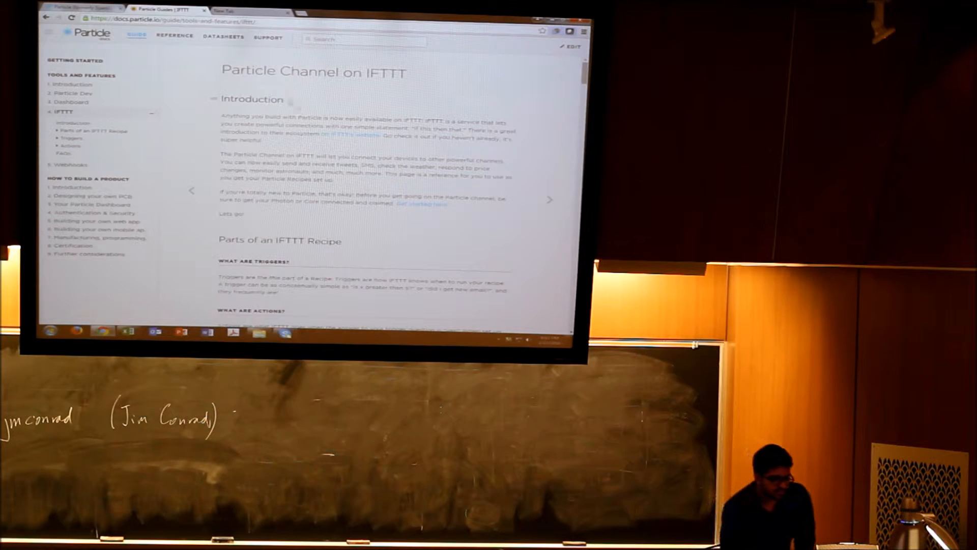
scroll(285, 246, down, 3)
scroll(285, 246, down, 2)
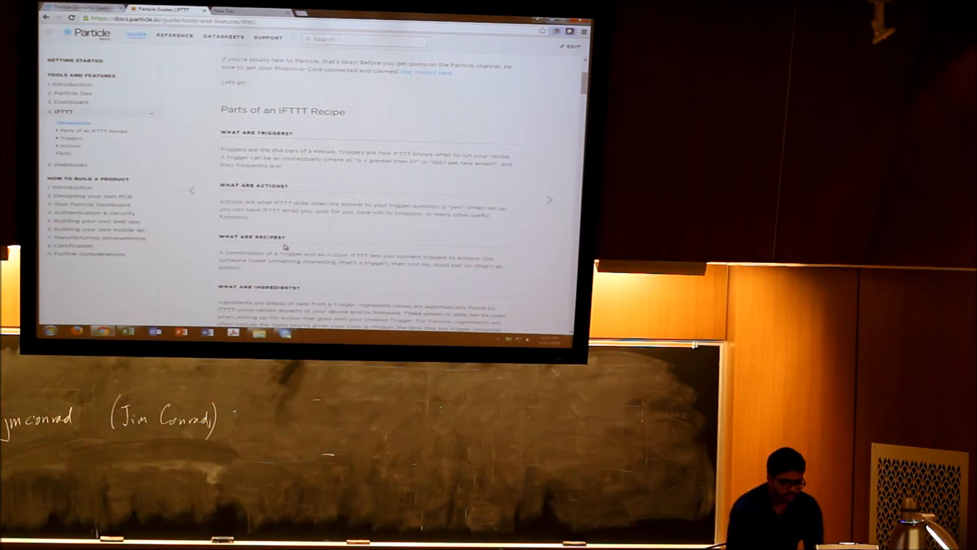
scroll(285, 246, down, 3)
scroll(285, 246, down, 3)
scroll(285, 246, down, 3)
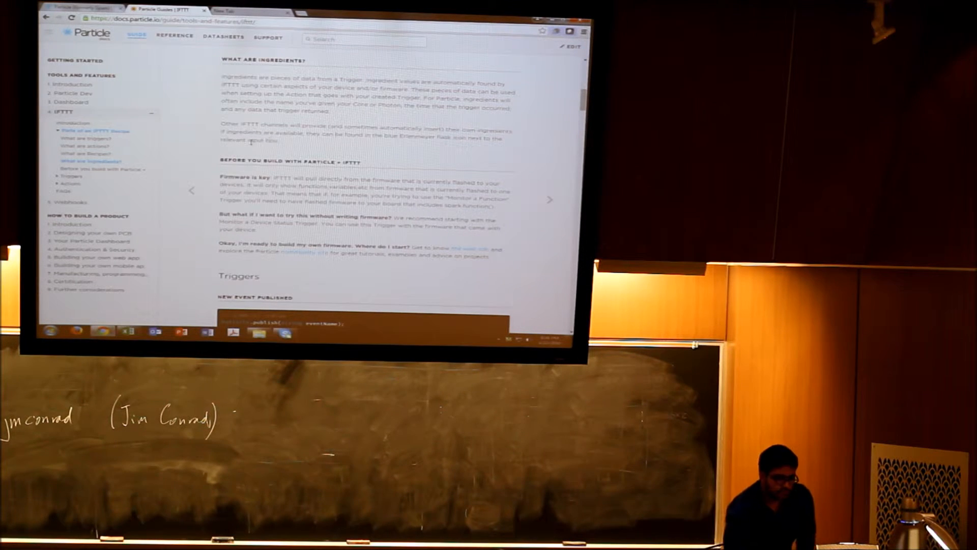
scroll(250, 143, down, 3)
scroll(249, 143, down, 2)
scroll(250, 142, down, 2)
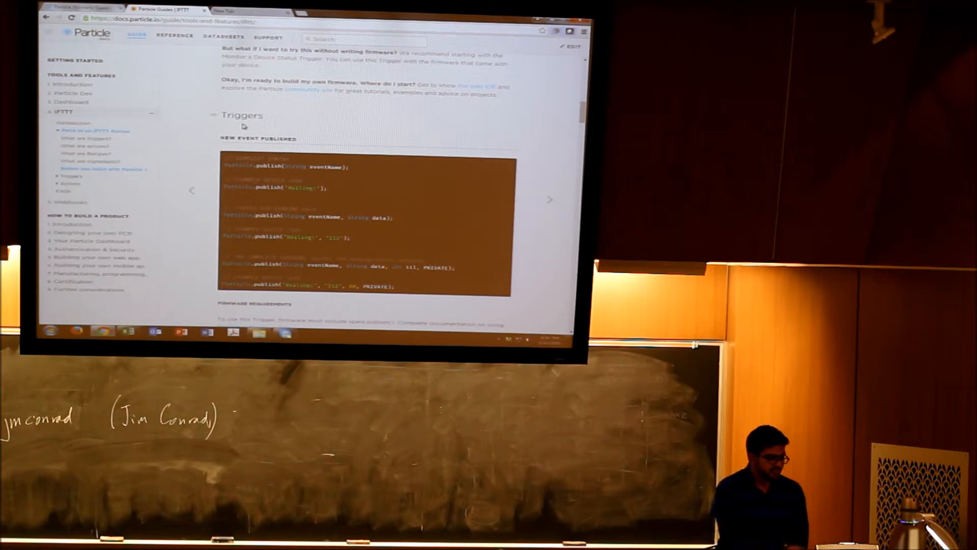
scroll(245, 126, down, 2)
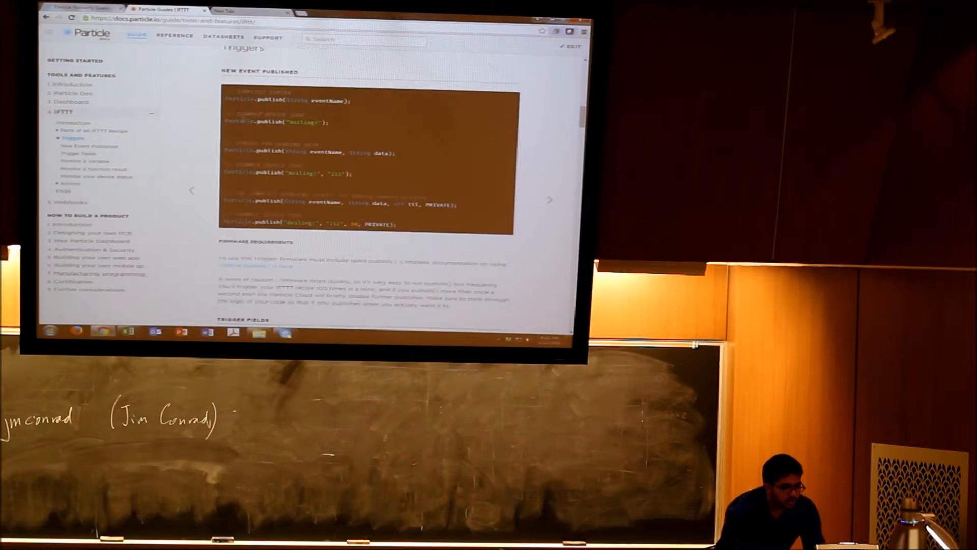
scroll(245, 126, down, 1)
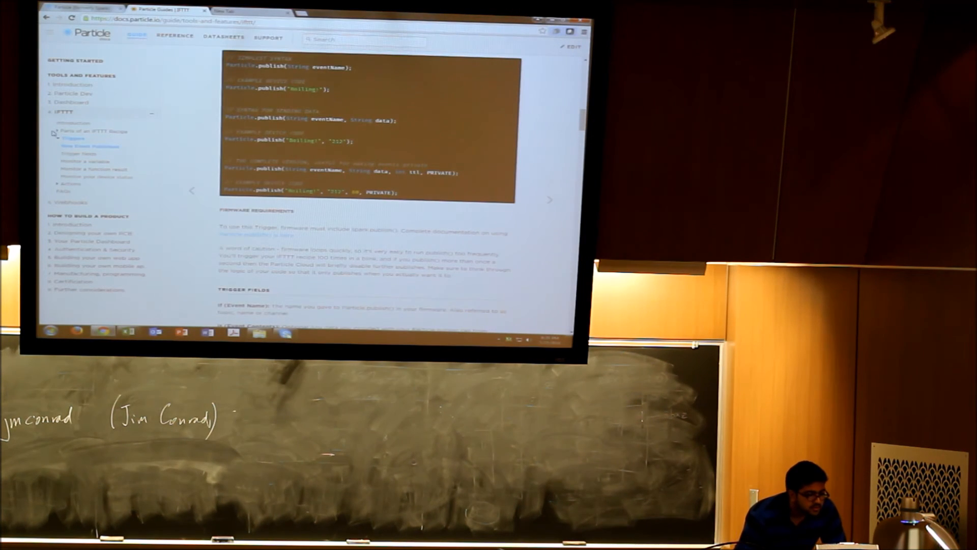
Open the Designing your own PCB guide from the sidebar.
click(57, 234)
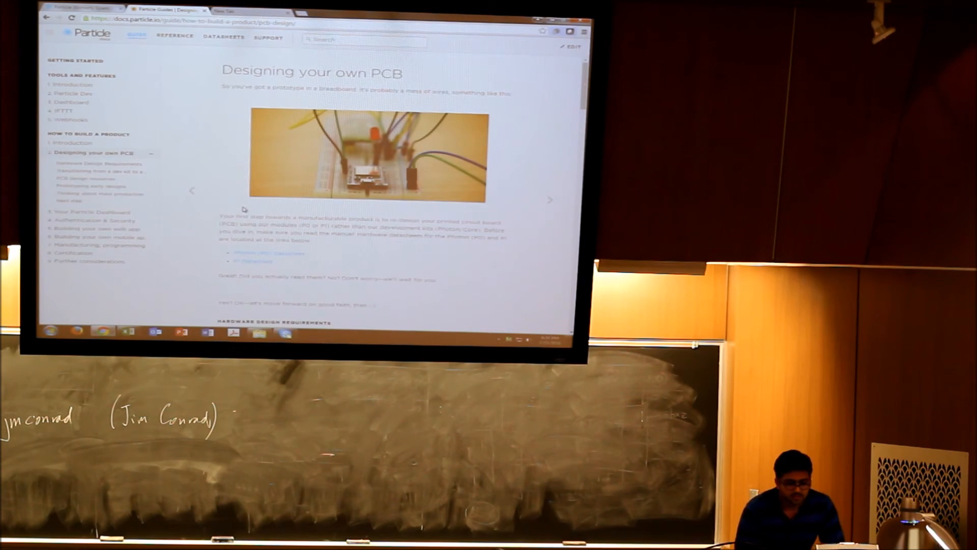
scroll(244, 208, down, 5)
scroll(244, 209, down, 5)
scroll(244, 209, down, 3)
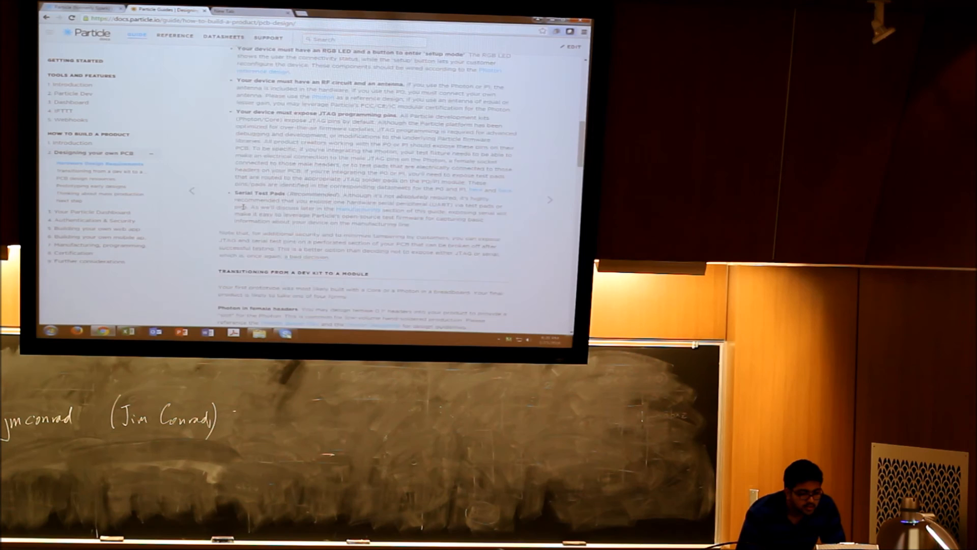
scroll(244, 206, down, 5)
scroll(244, 207, down, 4)
scroll(244, 206, down, 2)
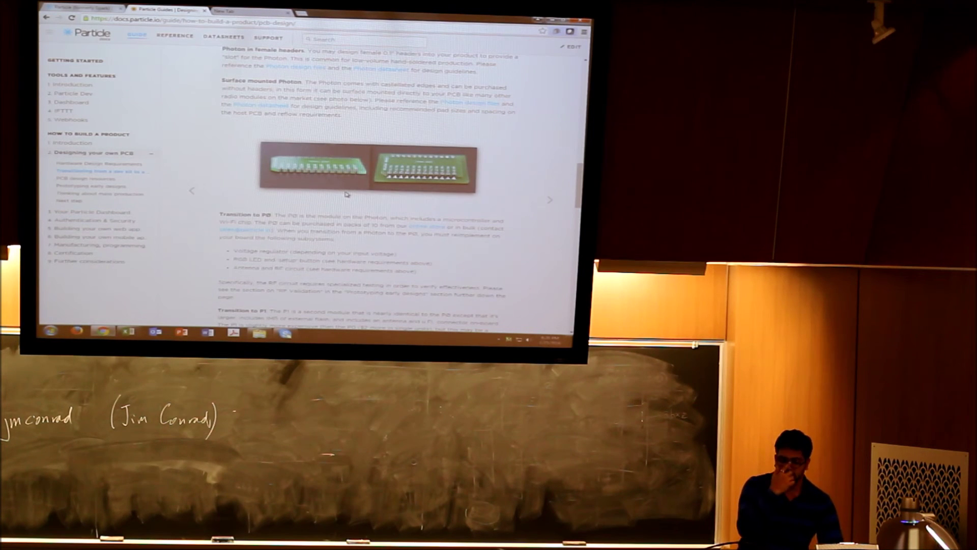
scroll(334, 197, down, 3)
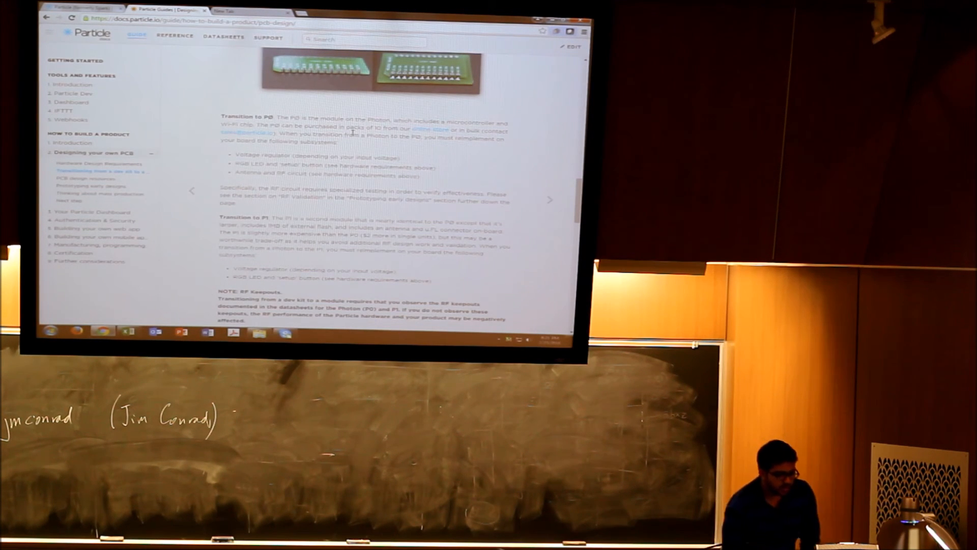
scroll(352, 134, down, 3)
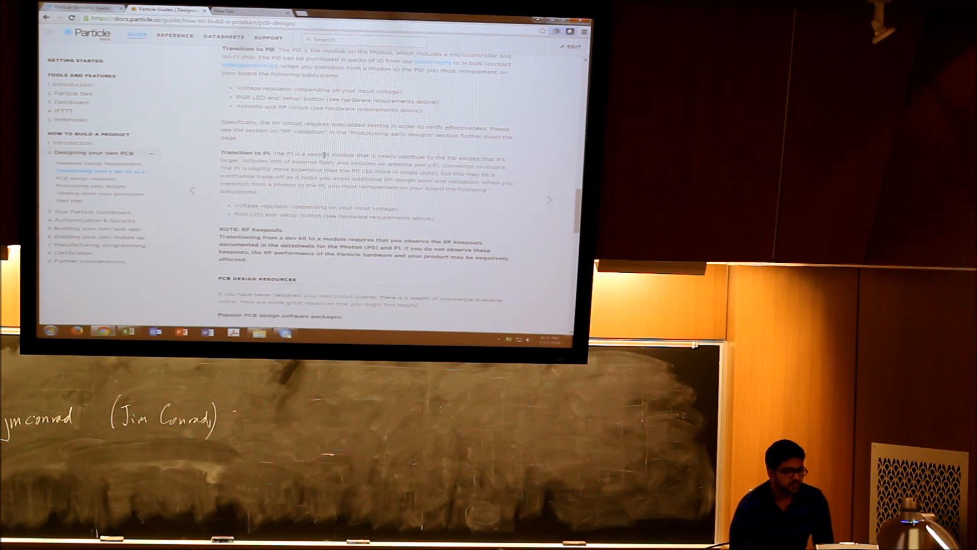
scroll(328, 156, down, 3)
scroll(326, 155, down, 3)
scroll(327, 156, down, 3)
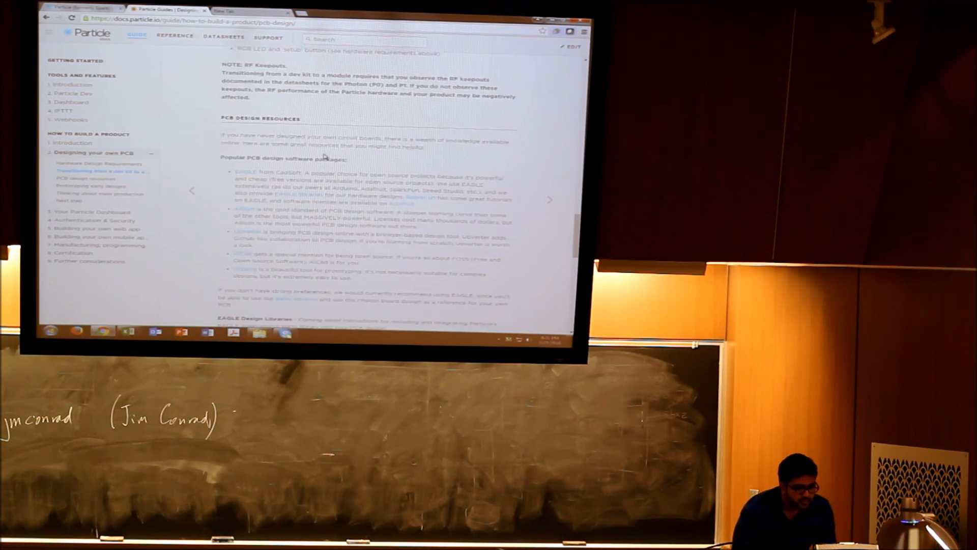
scroll(326, 157, down, 2)
scroll(259, 116, up, 1)
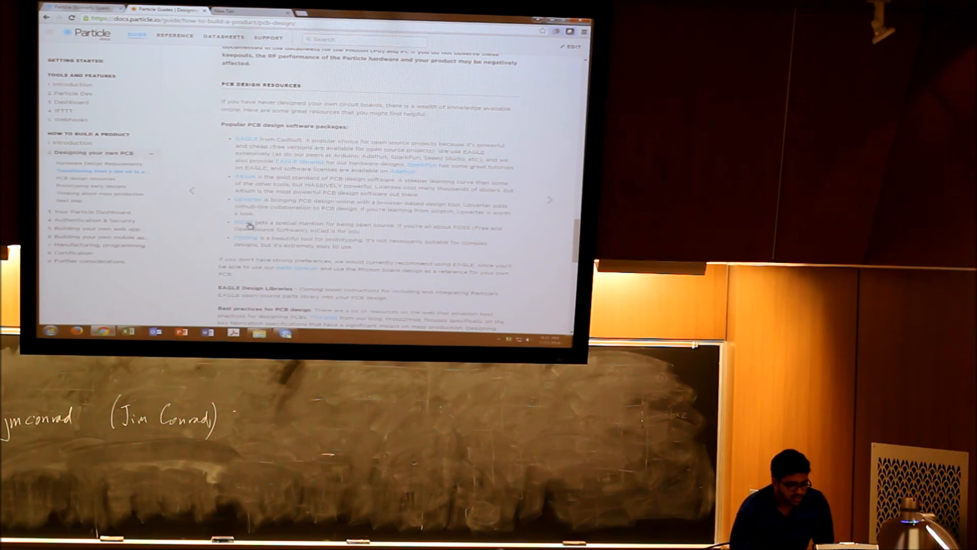
scroll(266, 222, down, 1)
scroll(275, 217, down, 1)
scroll(284, 214, down, 1)
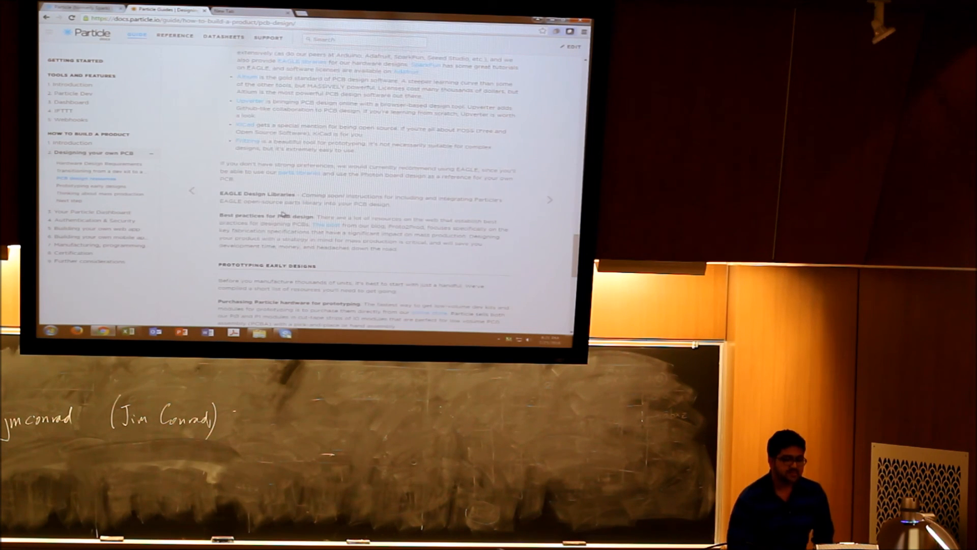